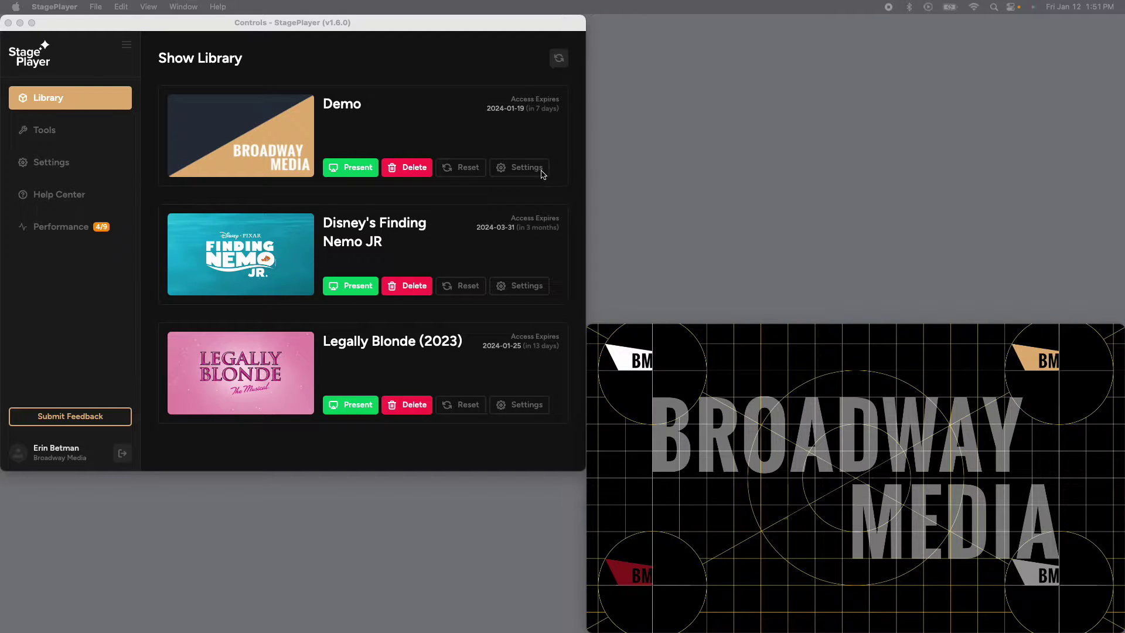
Bring the controls window forward and open the Demo show's settings page
{"action": "left_click", "coordinate": [529, 195]}
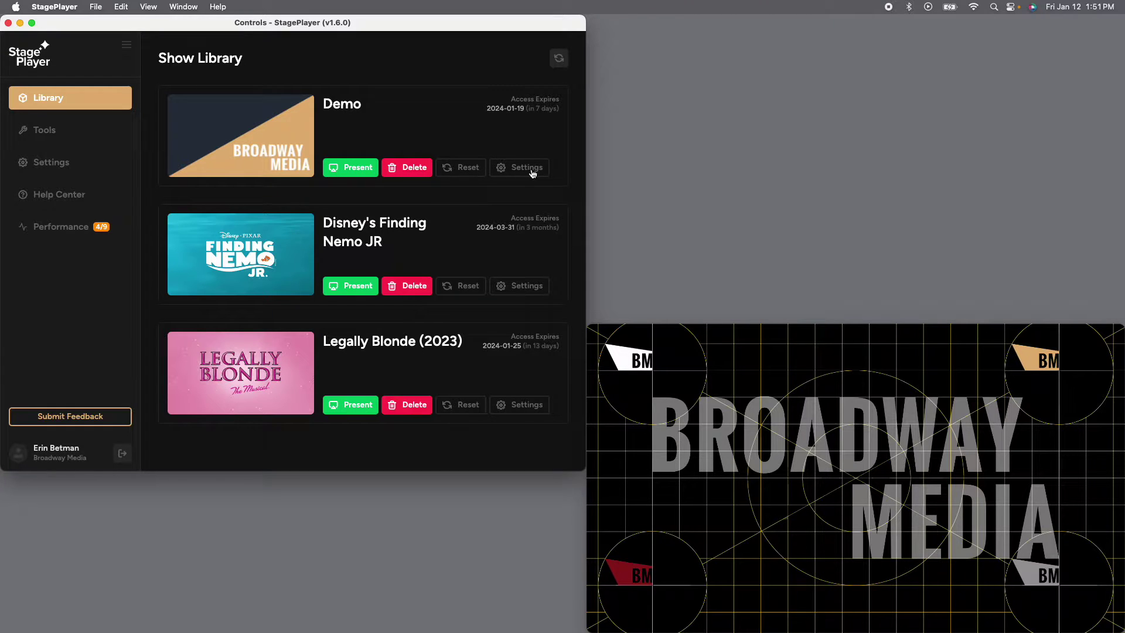
{"action": "left_click", "coordinate": [527, 169]}
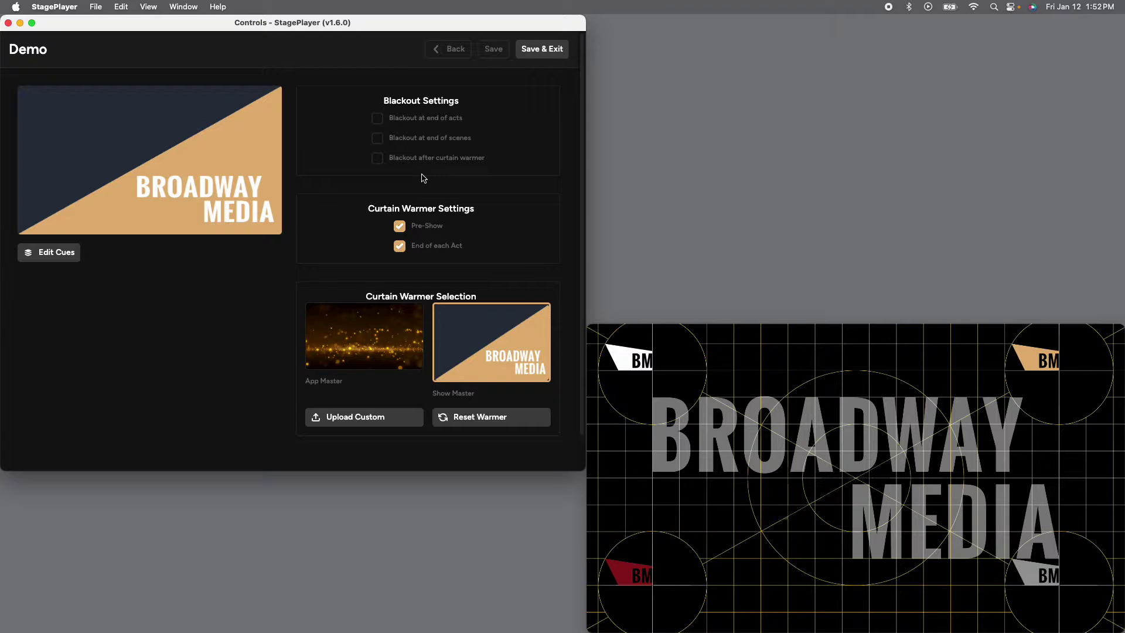
Leave all three blackout options (end of acts, end of scenes, after curtain warmer) off
{"action": "scroll", "coordinate": [424, 179], "scroll_direction": "down", "scroll_amount": 1}
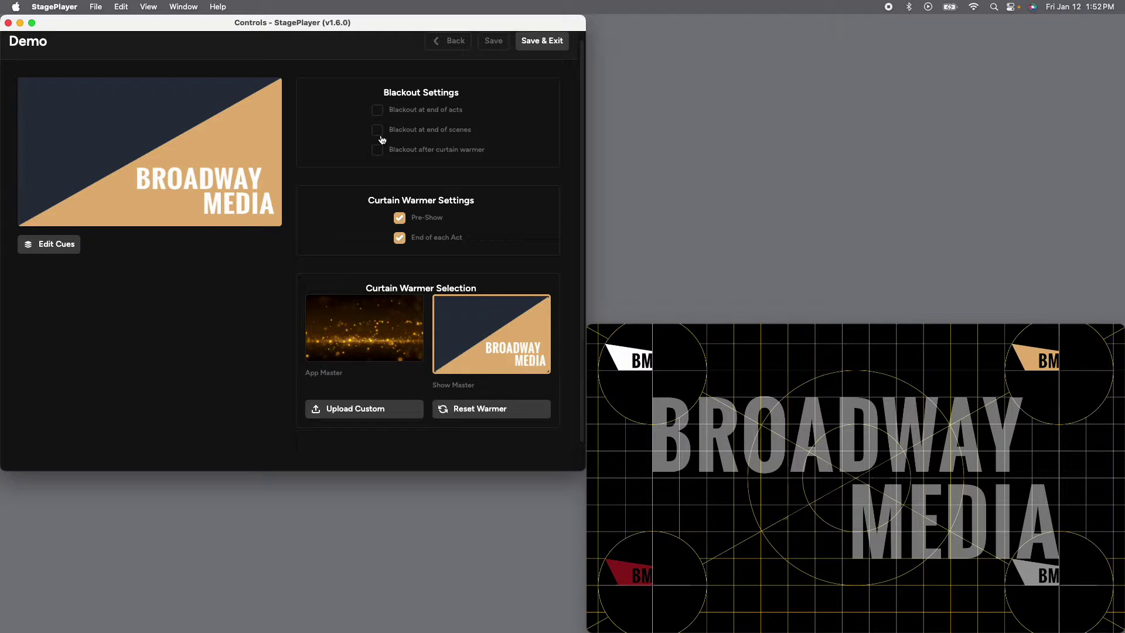
{"action": "left_click", "coordinate": [377, 130]}
{"action": "left_click", "coordinate": [378, 151]}
{"action": "left_click", "coordinate": [378, 113]}
{"action": "left_click", "coordinate": [378, 112]}
{"action": "left_click", "coordinate": [378, 131]}
{"action": "left_click", "coordinate": [378, 151]}
Keep Pre-Show and End of each Act curtain warmers on and select the App Master warmer
{"action": "left_click", "coordinate": [399, 218]}
{"action": "left_click", "coordinate": [401, 241]}
{"action": "left_click", "coordinate": [402, 243]}
{"action": "left_click", "coordinate": [400, 219]}
{"action": "left_click", "coordinate": [353, 345]}
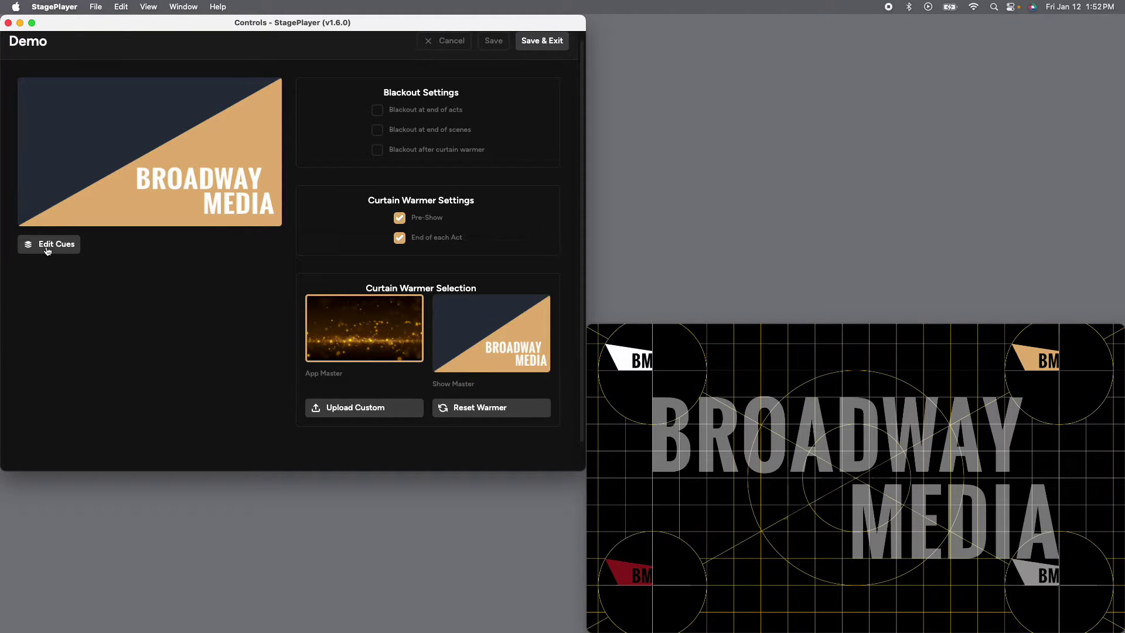
Open Edit Cues for the Demo show and review its Digital Backdrops cue list
{"action": "left_click", "coordinate": [47, 246]}
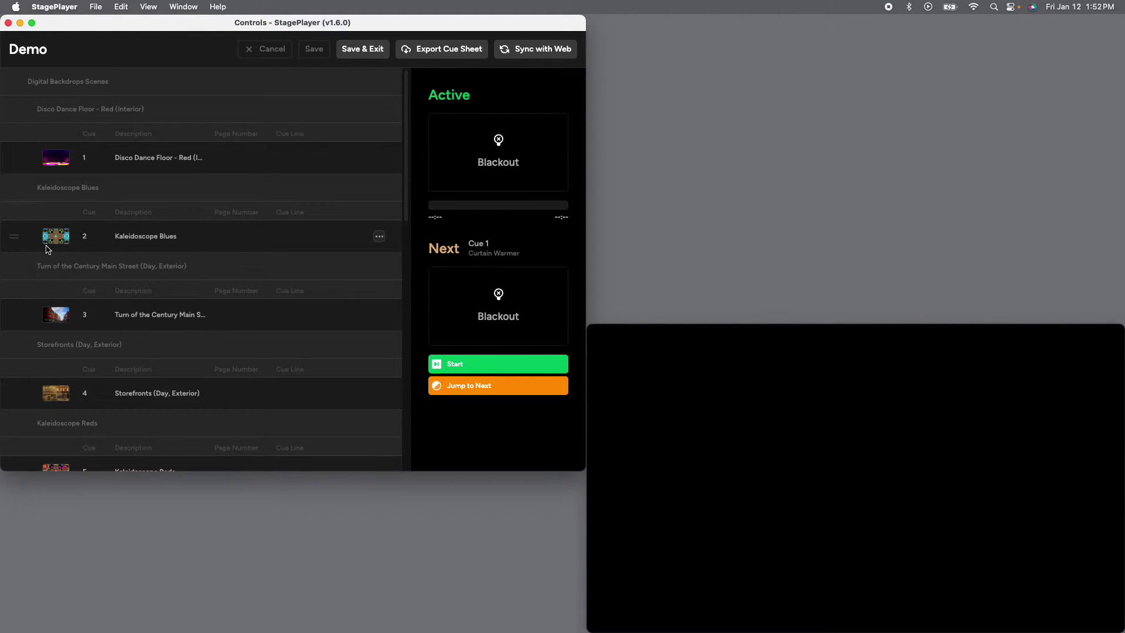
{"action": "scroll", "coordinate": [212, 284], "scroll_direction": "down", "scroll_amount": 10}
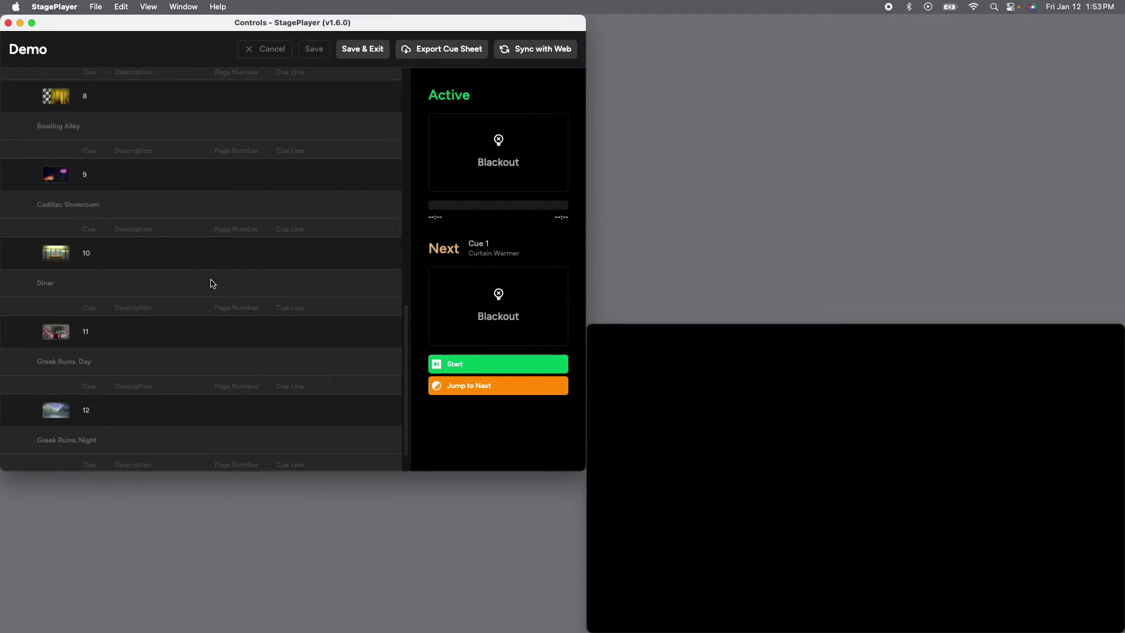
{"action": "scroll", "coordinate": [212, 284], "scroll_direction": "up", "scroll_amount": 10}
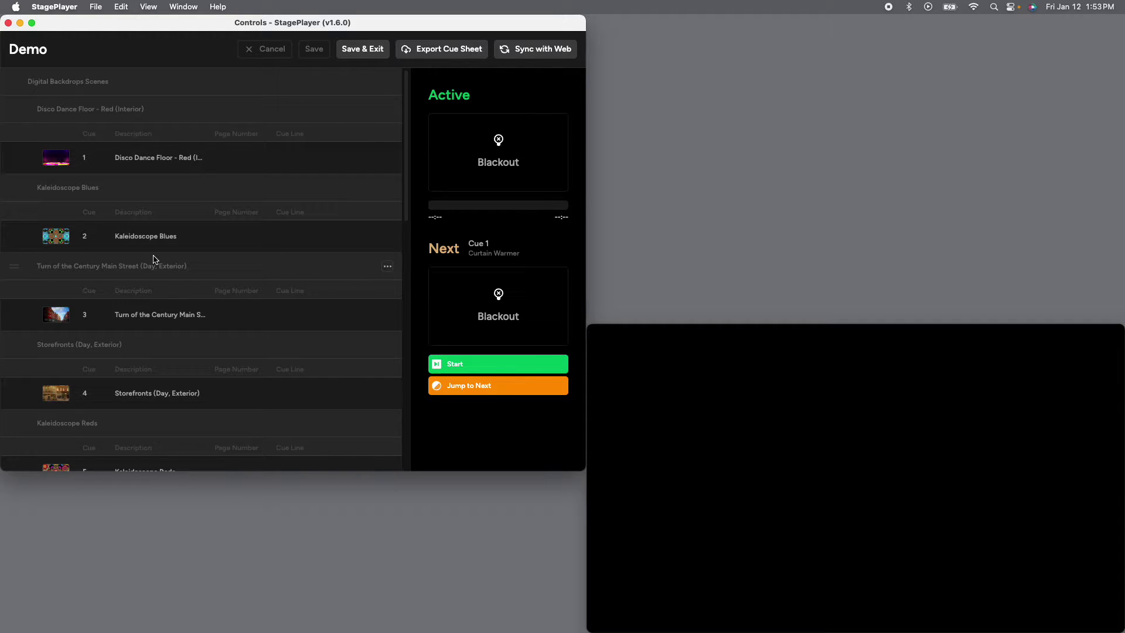
{"action": "scroll", "coordinate": [176, 199], "scroll_direction": "down", "scroll_amount": 1}
{"action": "scroll", "coordinate": [206, 139], "scroll_direction": "up", "scroll_amount": 1}
{"action": "scroll", "coordinate": [104, 250], "scroll_direction": "down", "scroll_amount": 3}
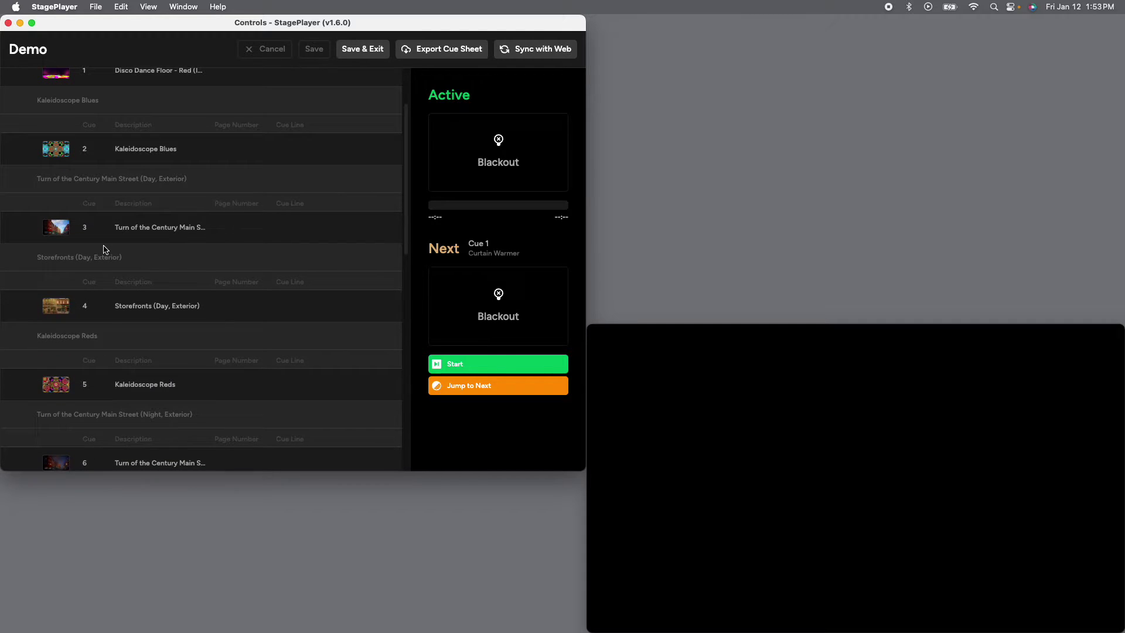
{"action": "scroll", "coordinate": [104, 250], "scroll_direction": "up", "scroll_amount": 4}
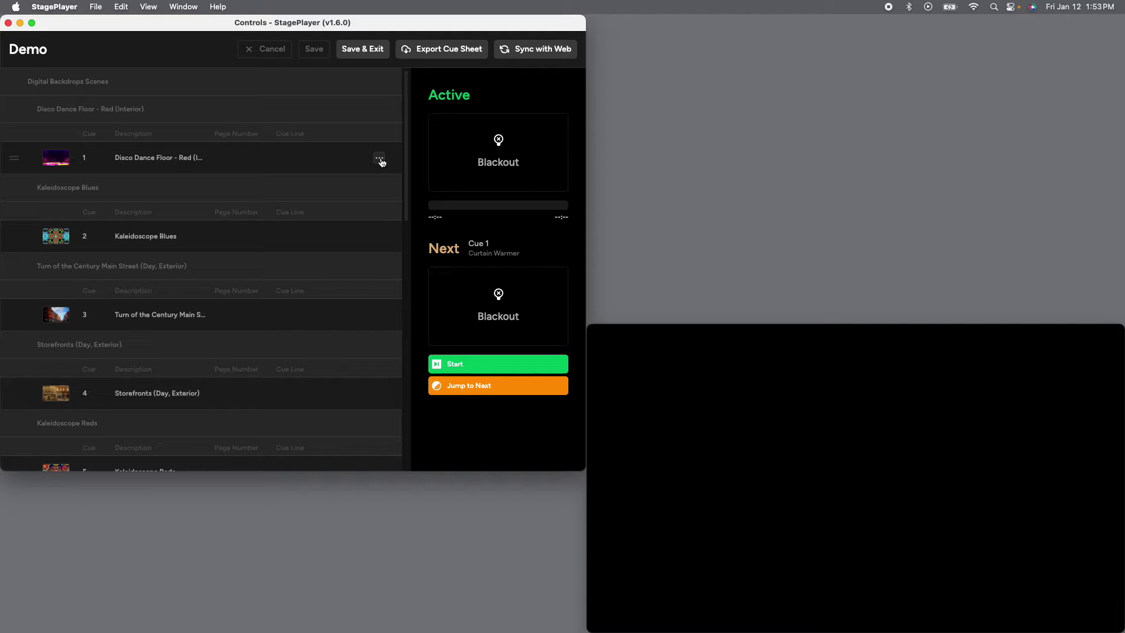
{"action": "left_click", "coordinate": [380, 158]}
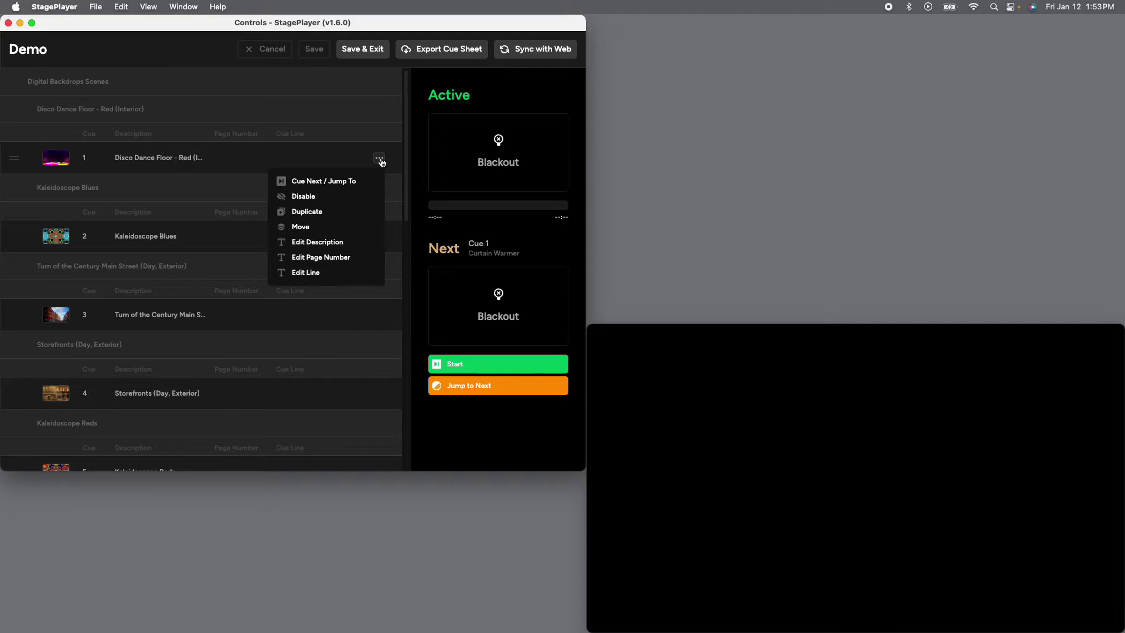
{"action": "left_click", "coordinate": [303, 161]}
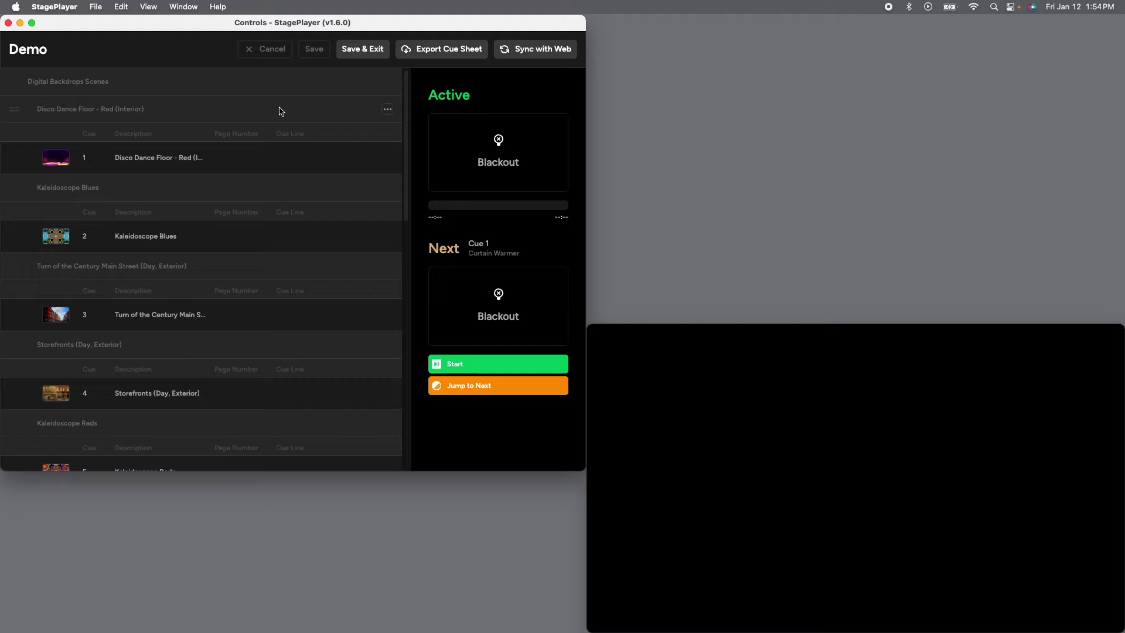
Duplicate Disco Dance Floor - Red (Interior) and drag the copy to the list's end as cue 14
{"action": "left_click", "coordinate": [388, 111]}
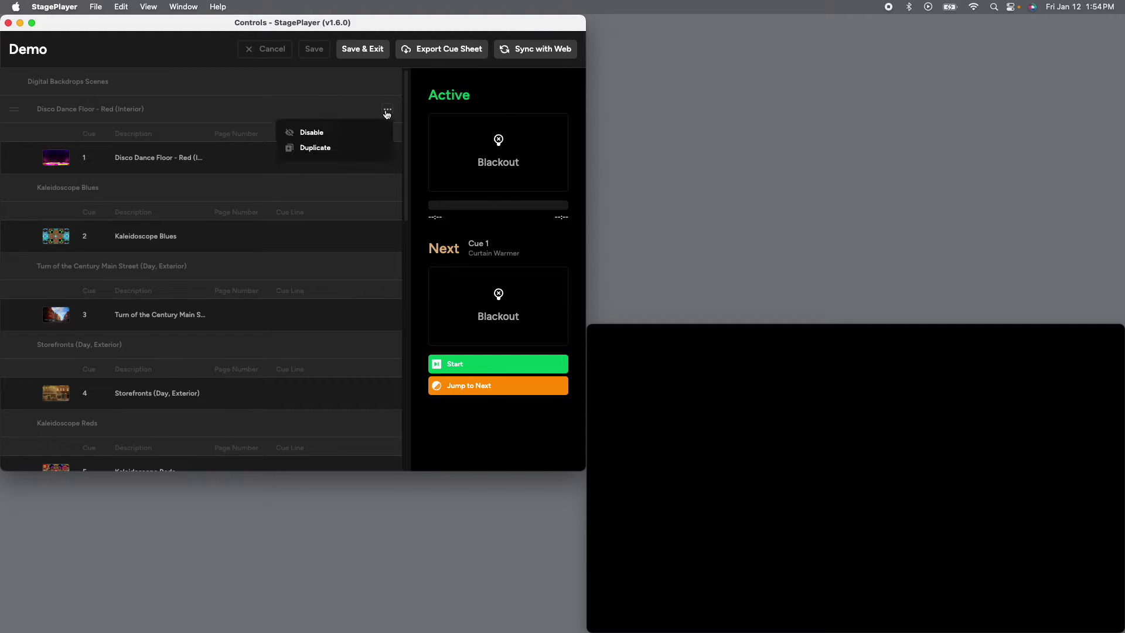
{"action": "left_click", "coordinate": [314, 149]}
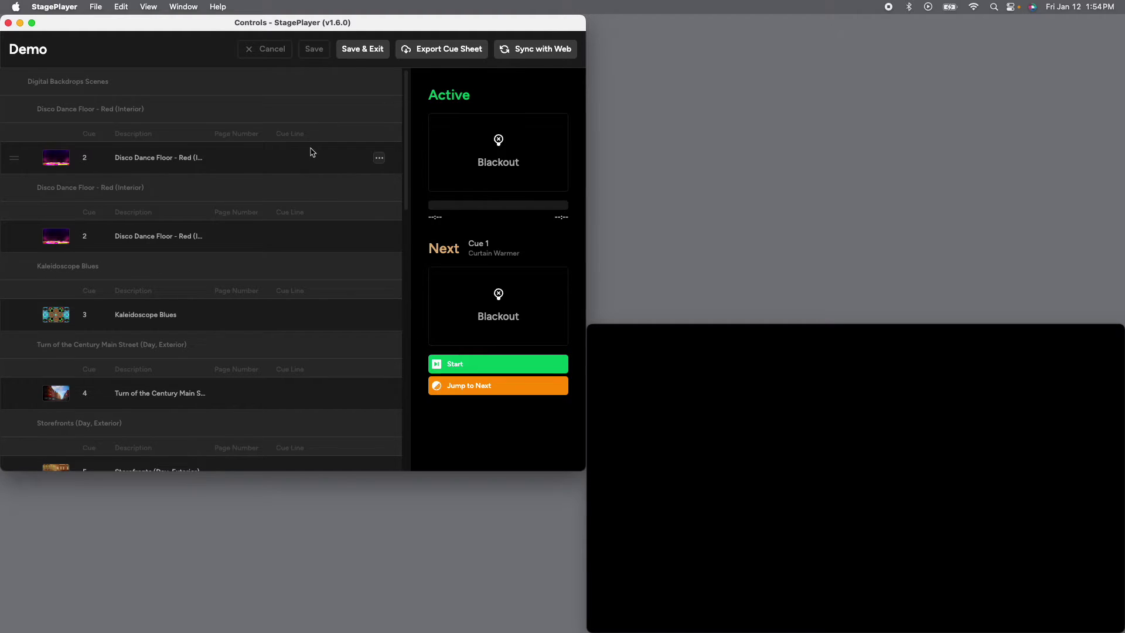
{"action": "left_click", "coordinate": [14, 193]}
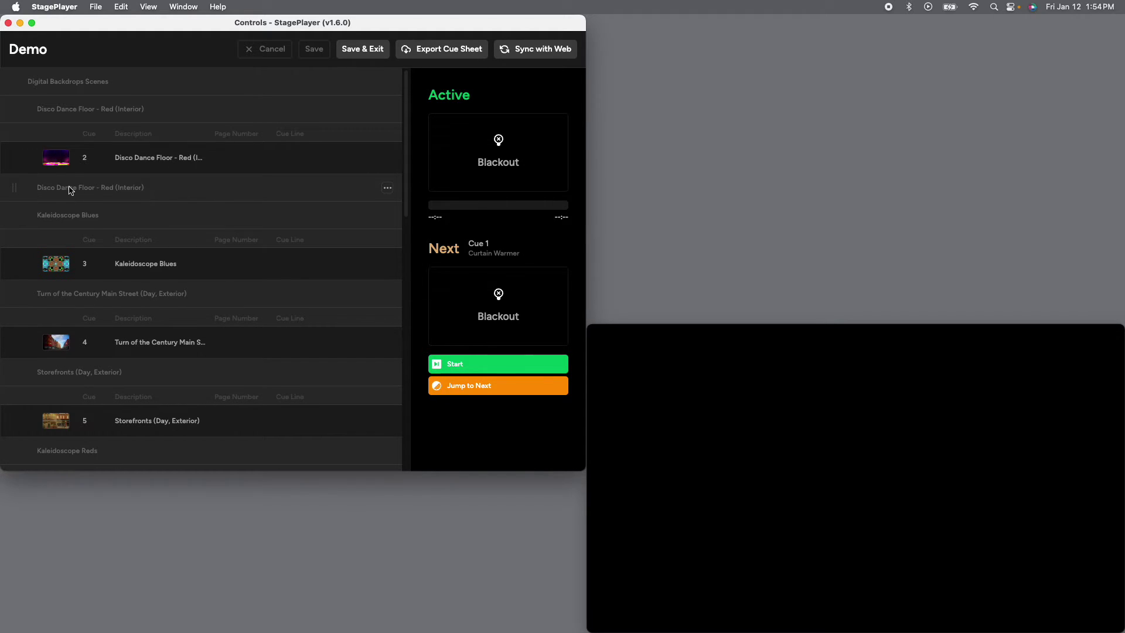
{"action": "left_click", "coordinate": [15, 191]}
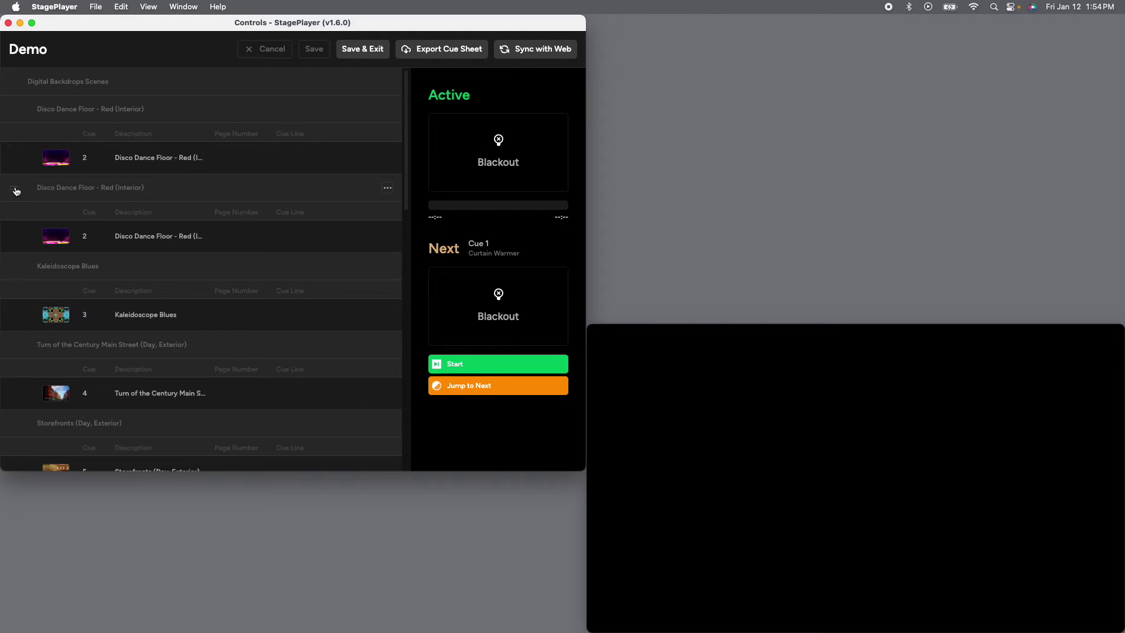
{"action": "left_click_drag", "start_coordinate": [15, 191], "coordinate": [21, 411]}
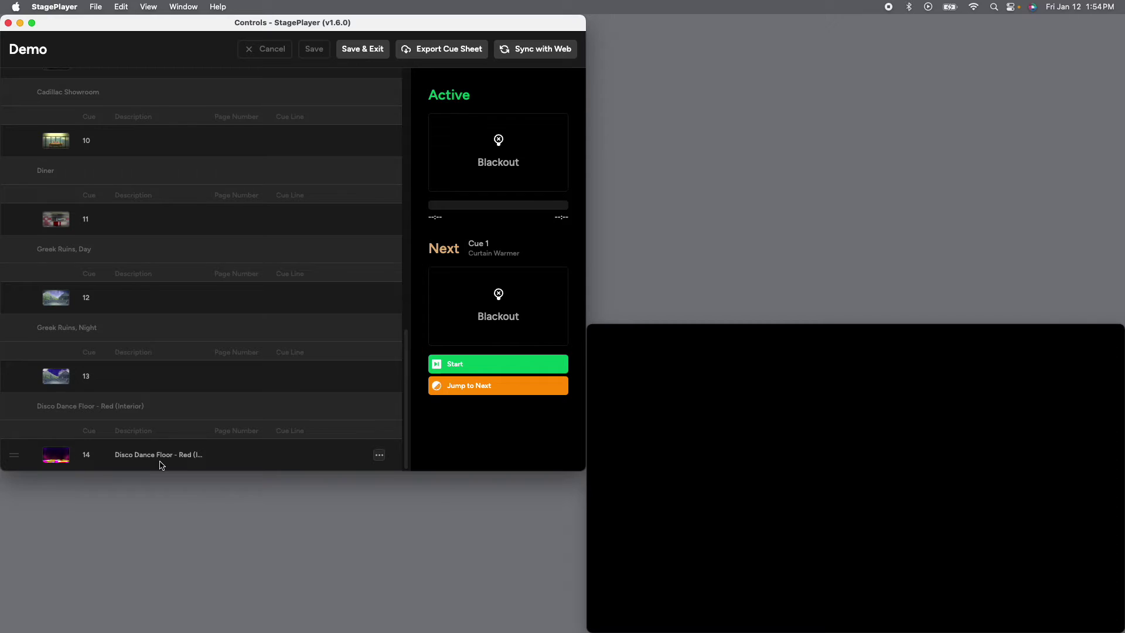
{"action": "scroll", "coordinate": [161, 466], "scroll_direction": "up", "scroll_amount": 15}
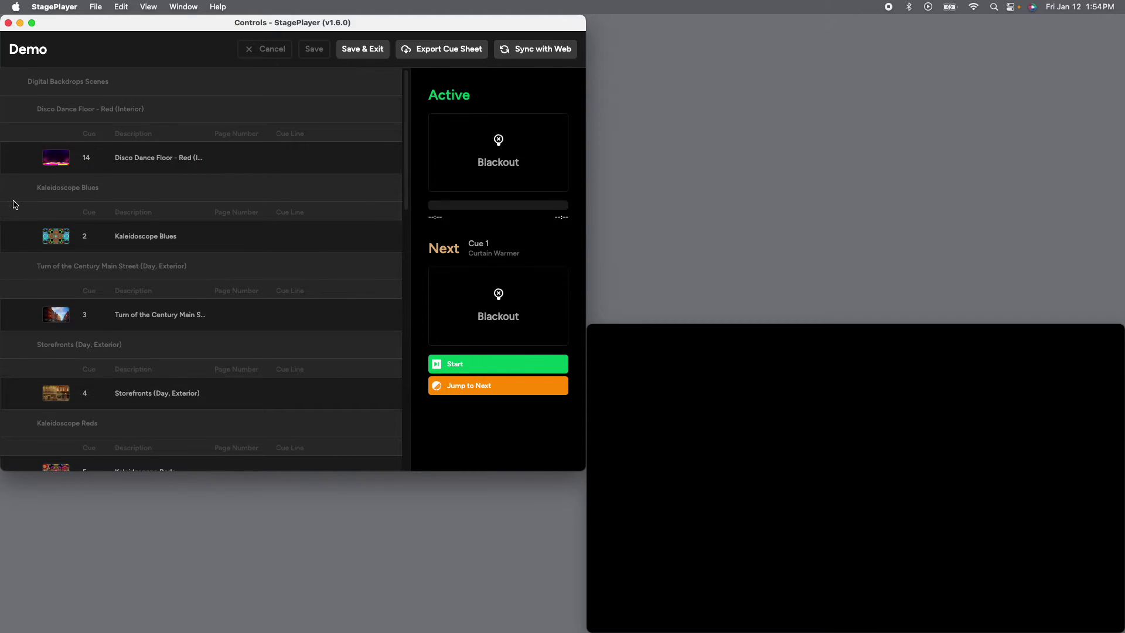
Move Disco Dance Floor ahead of Kaleidoscope Blues, then disable and re-enable that scene
{"action": "mouse_move", "coordinate": [14, 187]}
{"action": "left_mouse_down"}
{"action": "mouse_move", "coordinate": [16, 314]}
{"action": "mouse_move", "coordinate": [12, 173]}
{"action": "left_mouse_up"}
{"action": "scroll", "coordinate": [314, 322], "scroll_direction": "down", "scroll_amount": 10}
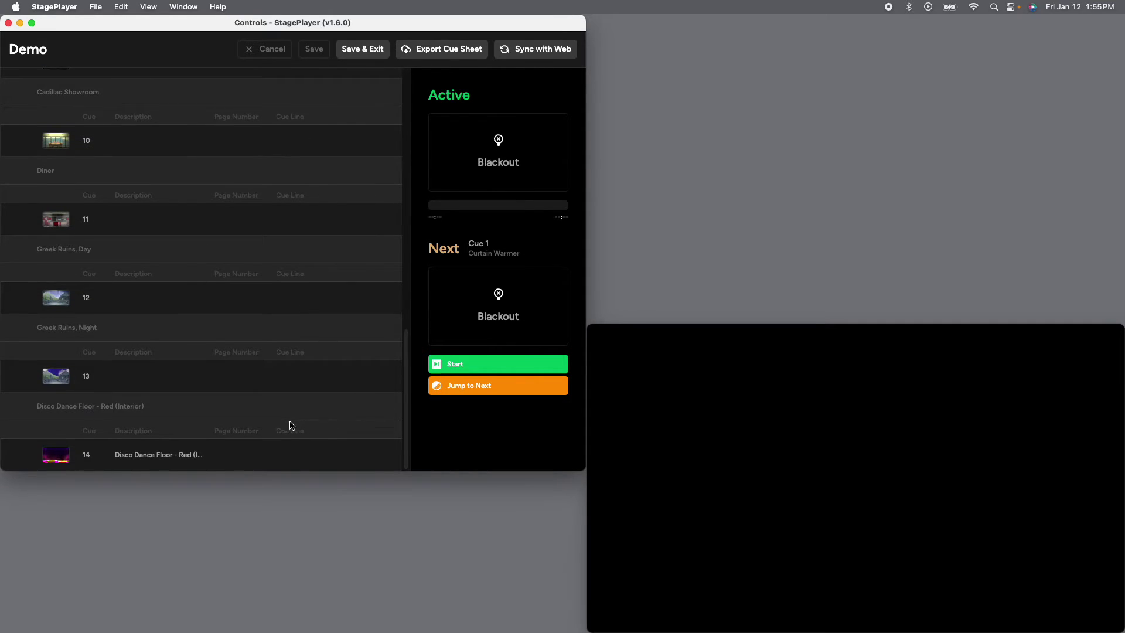
{"action": "left_click", "coordinate": [388, 409]}
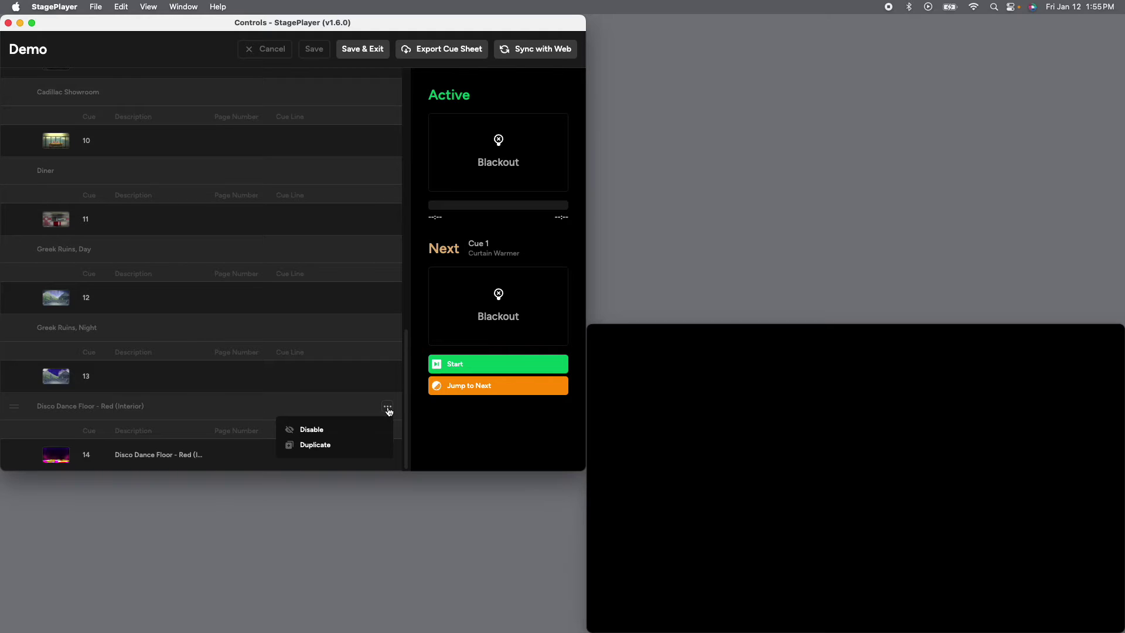
{"action": "left_click", "coordinate": [328, 432]}
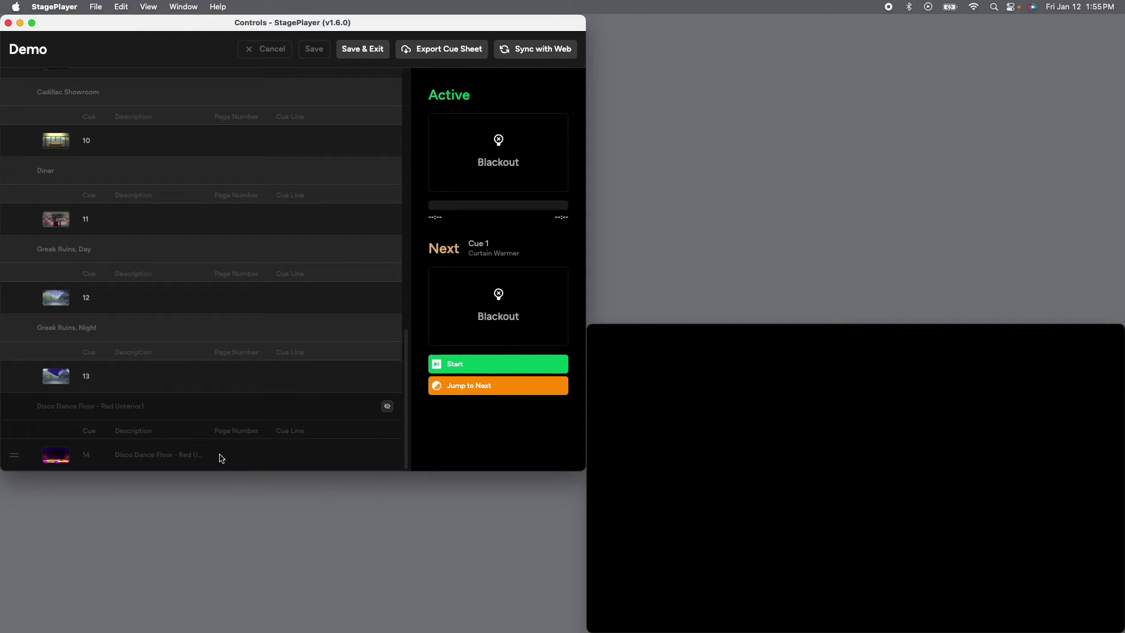
{"action": "mouse_move", "coordinate": [55, 455]}
{"action": "left_click", "coordinate": [387, 407]}
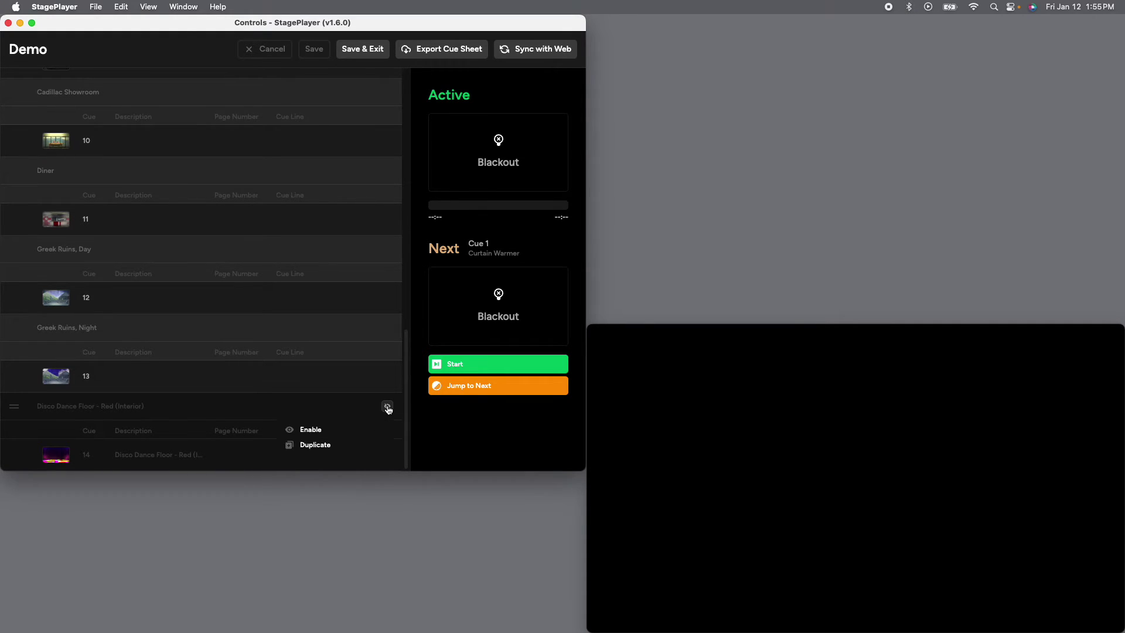
{"action": "left_click", "coordinate": [317, 432]}
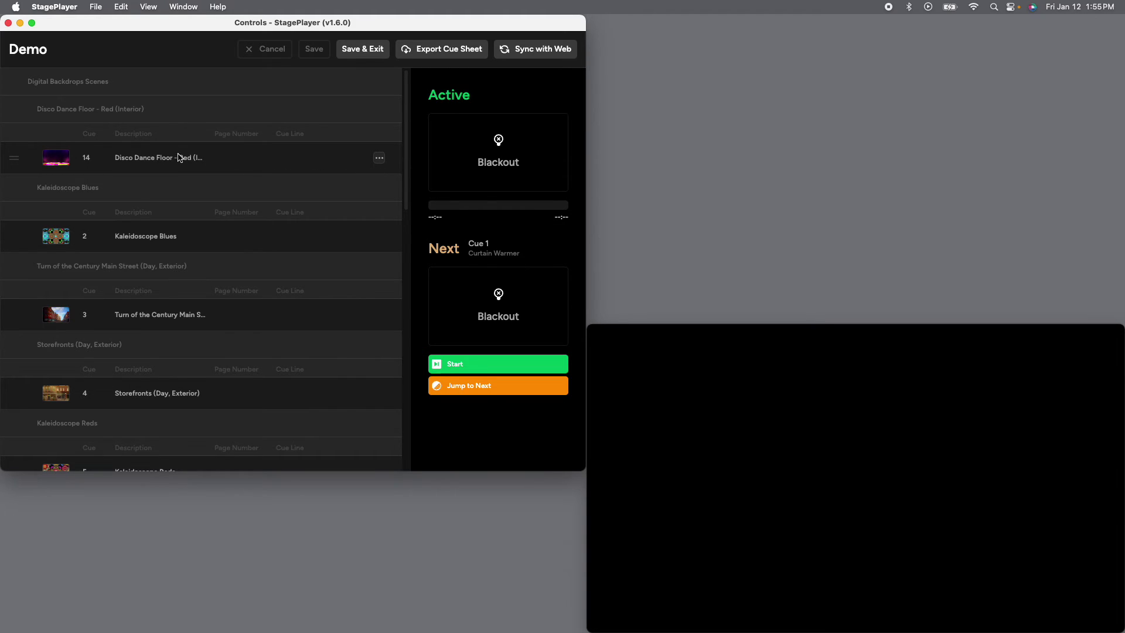
Give cue 14 page number 1
{"action": "left_click", "coordinate": [384, 160]}
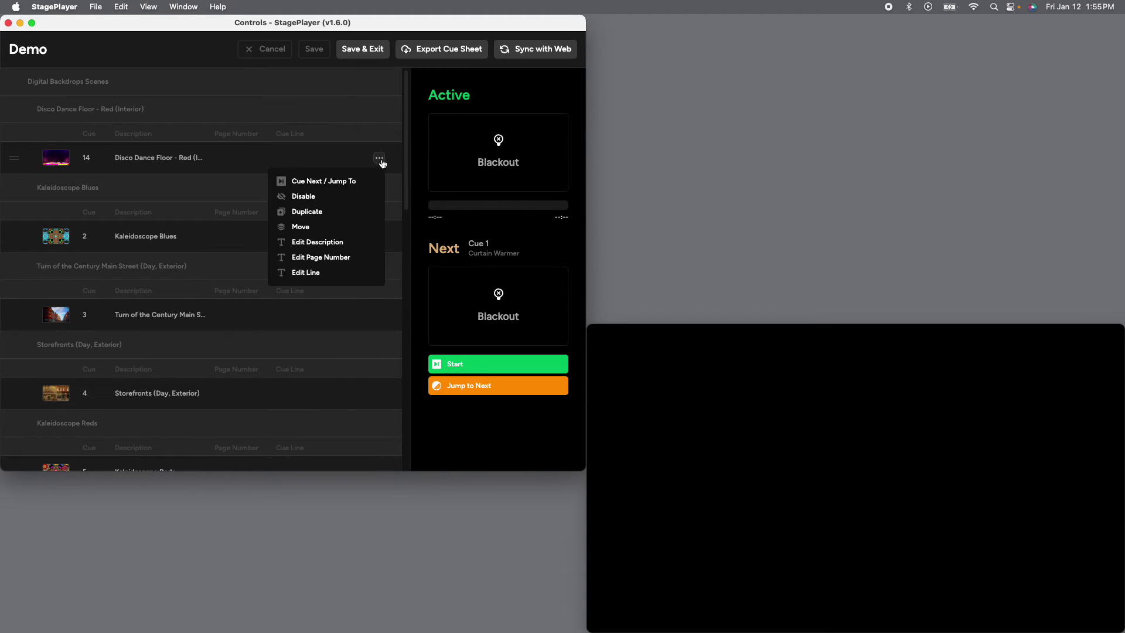
{"action": "left_click", "coordinate": [315, 261]}
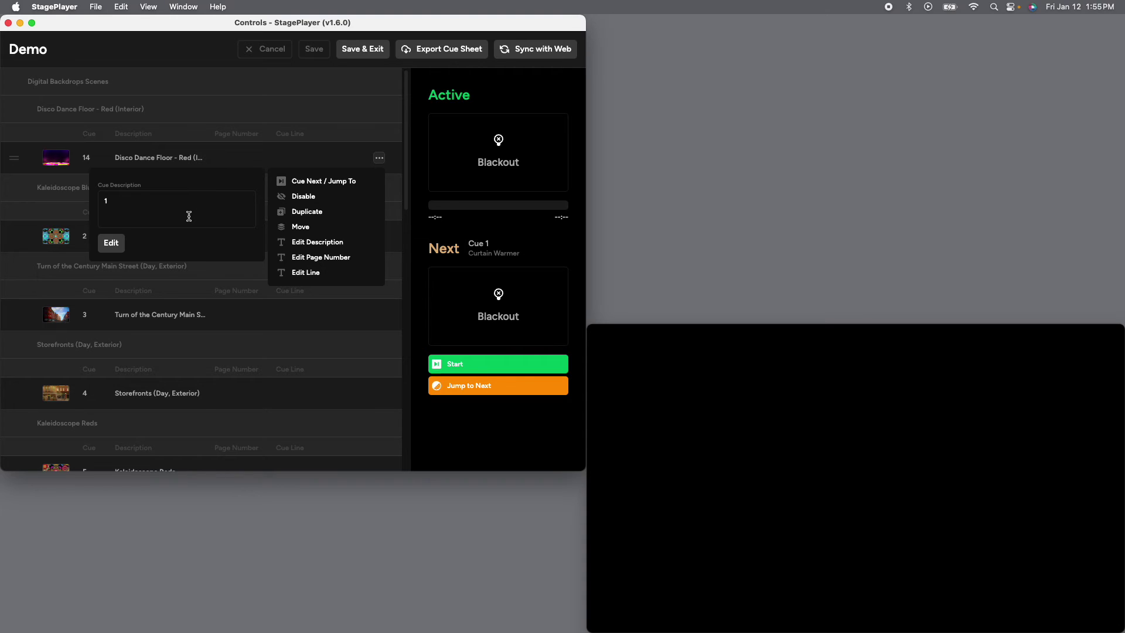
{"action": "left_click", "coordinate": [116, 245]}
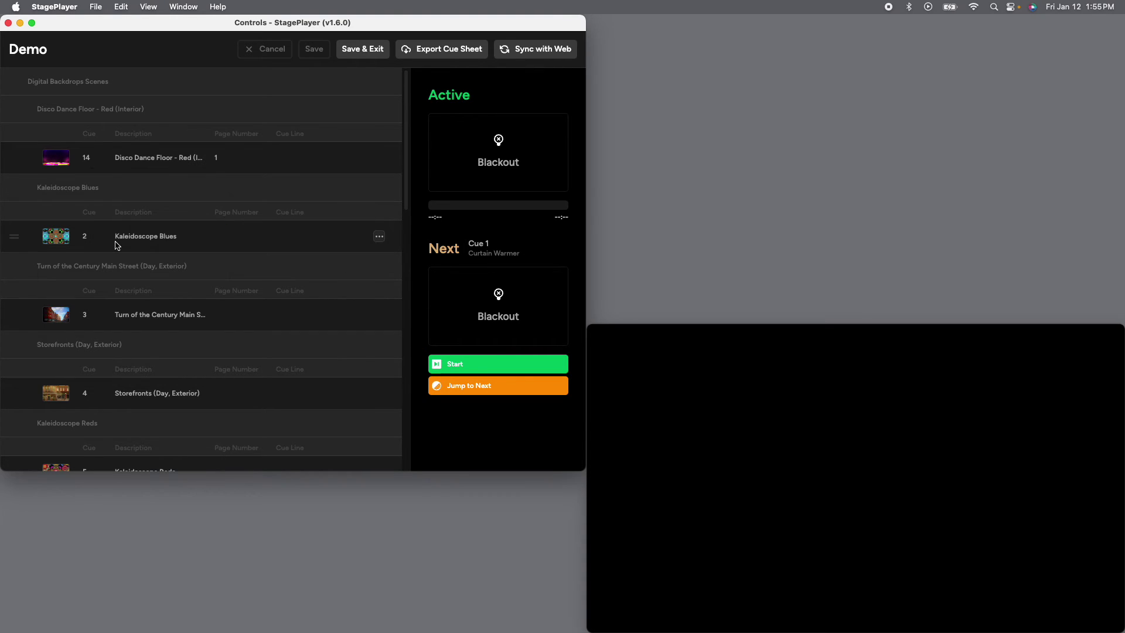
Set cue 14's cue line to begin 'When Stage Manager is'
{"action": "left_click", "coordinate": [379, 161]}
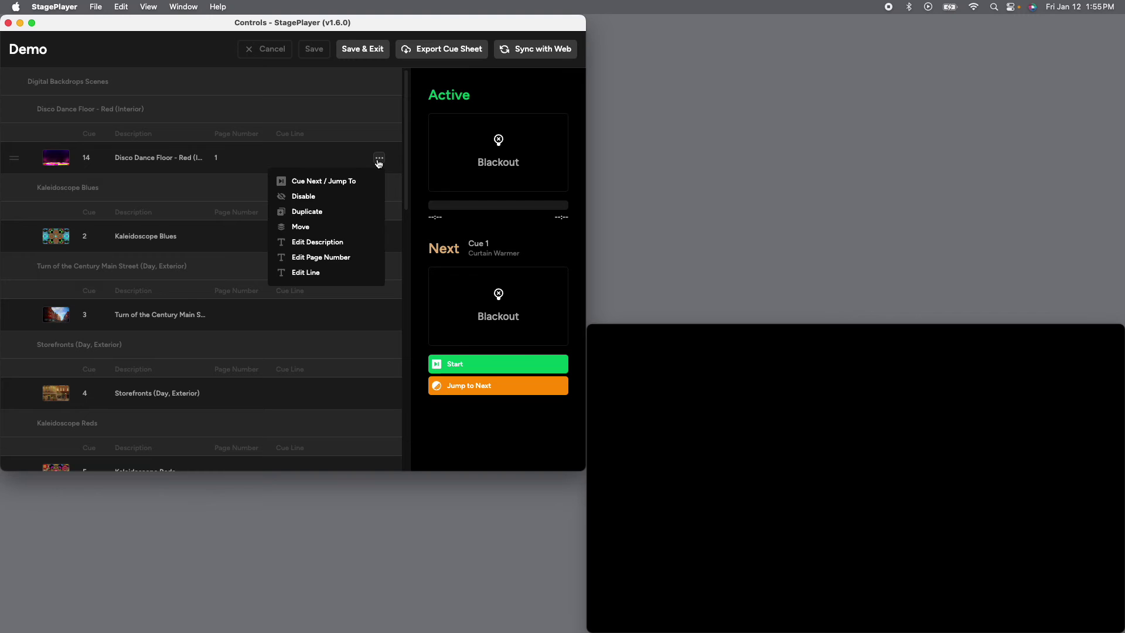
{"action": "left_click", "coordinate": [317, 275]}
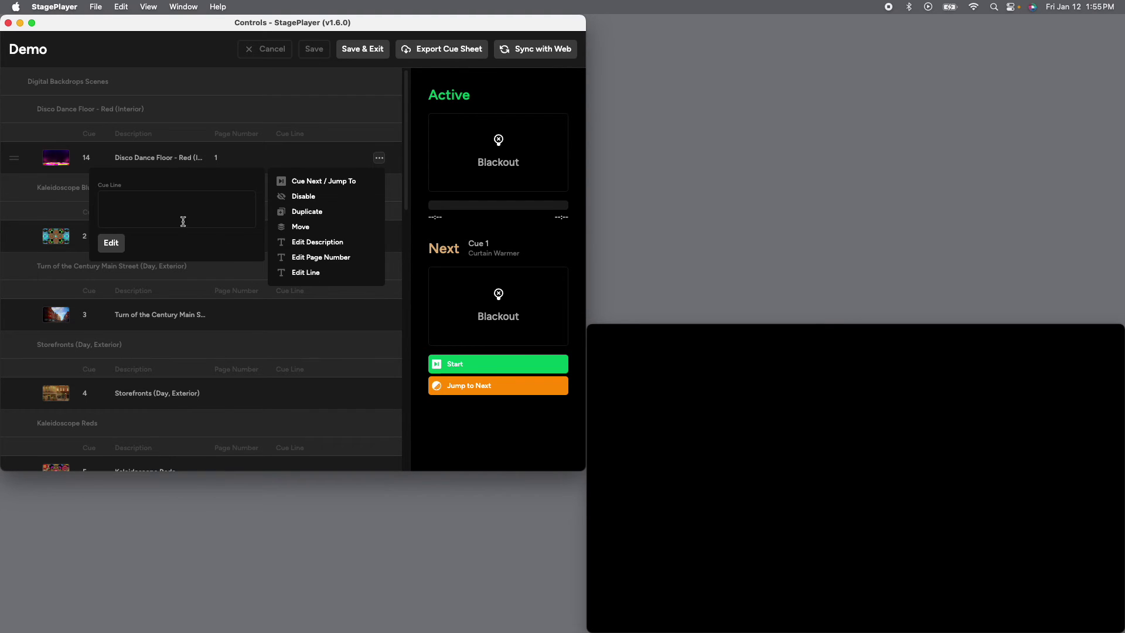
{"action": "type", "text": "Ween Stage Manager is Re..."}
{"action": "left_click", "coordinate": [115, 242]}
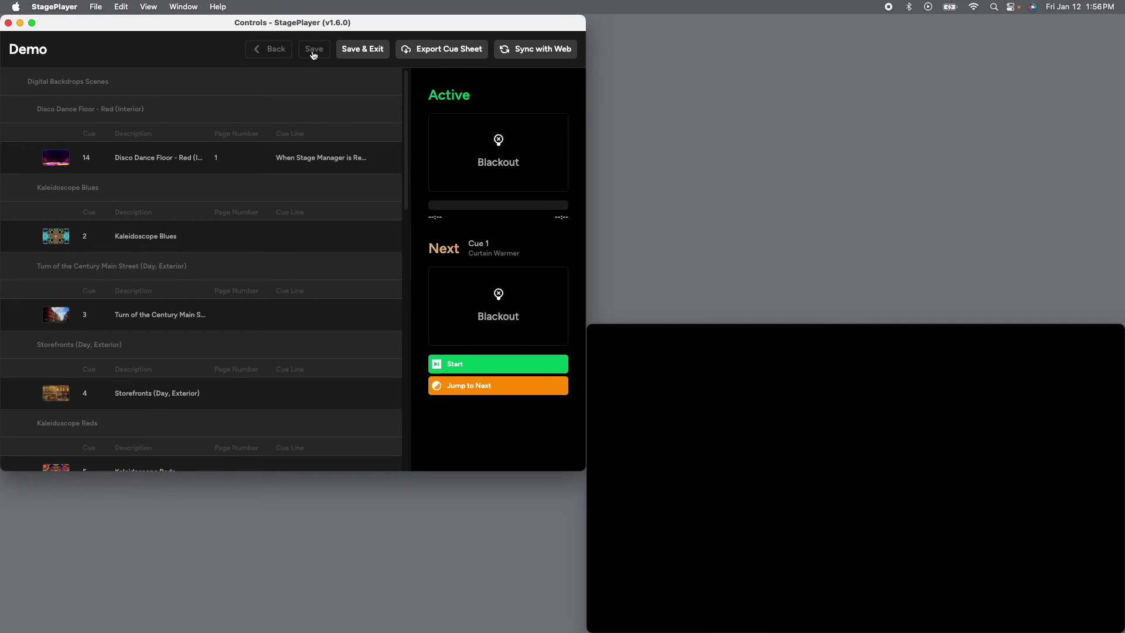
Save the edits, start presenting the Demo show, and advance to the next cue
{"action": "left_click", "coordinate": [362, 50]}
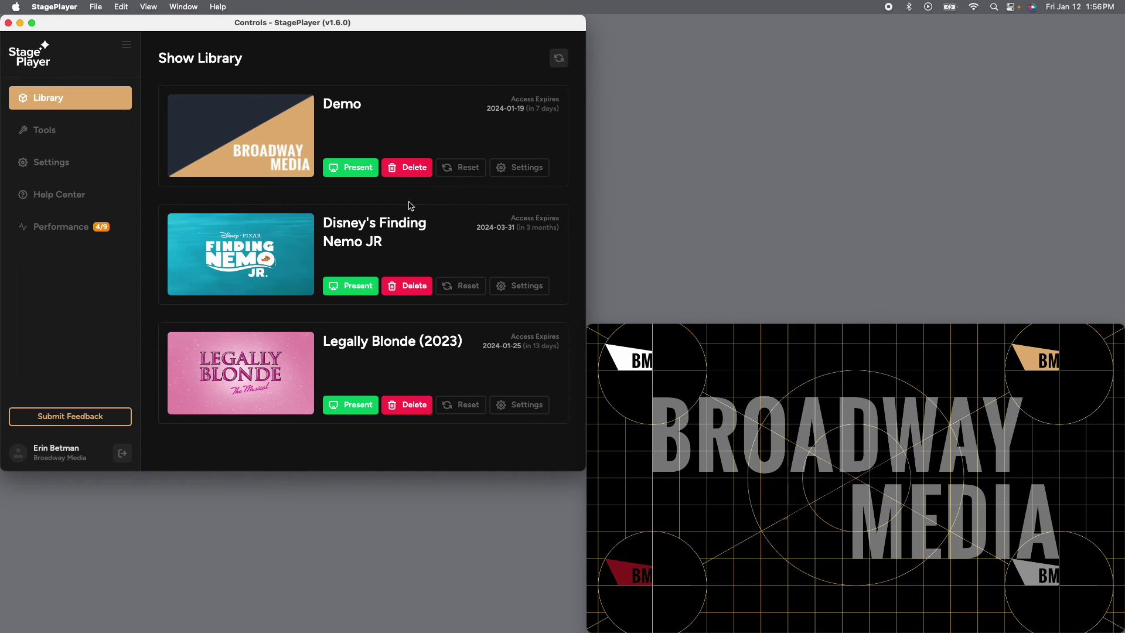
{"action": "left_click", "coordinate": [354, 168]}
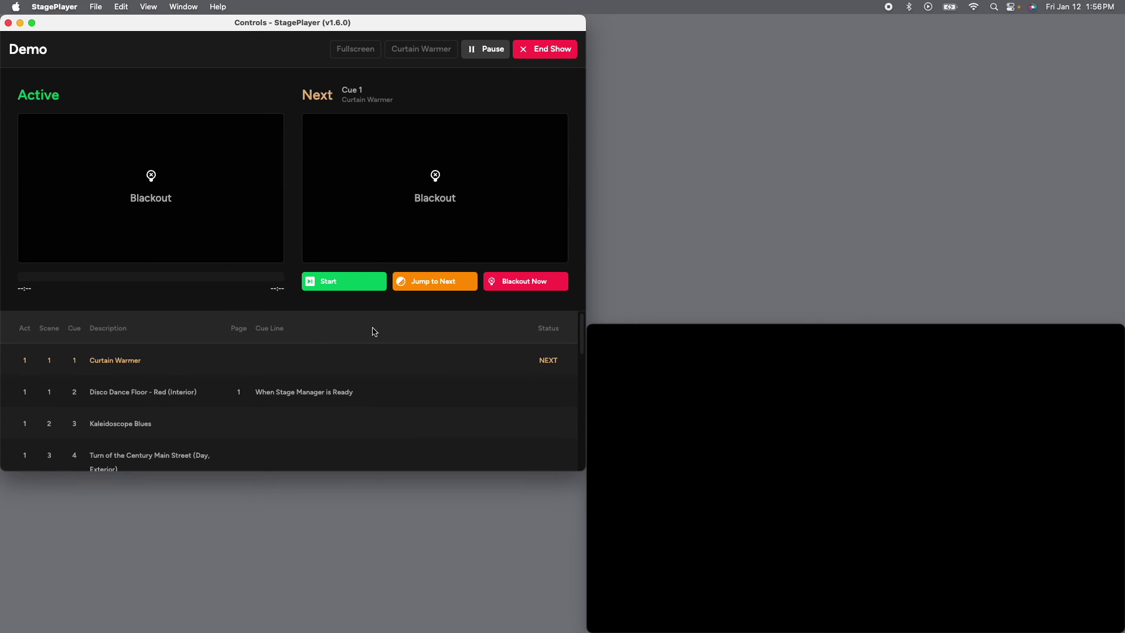
{"action": "left_click", "coordinate": [337, 288]}
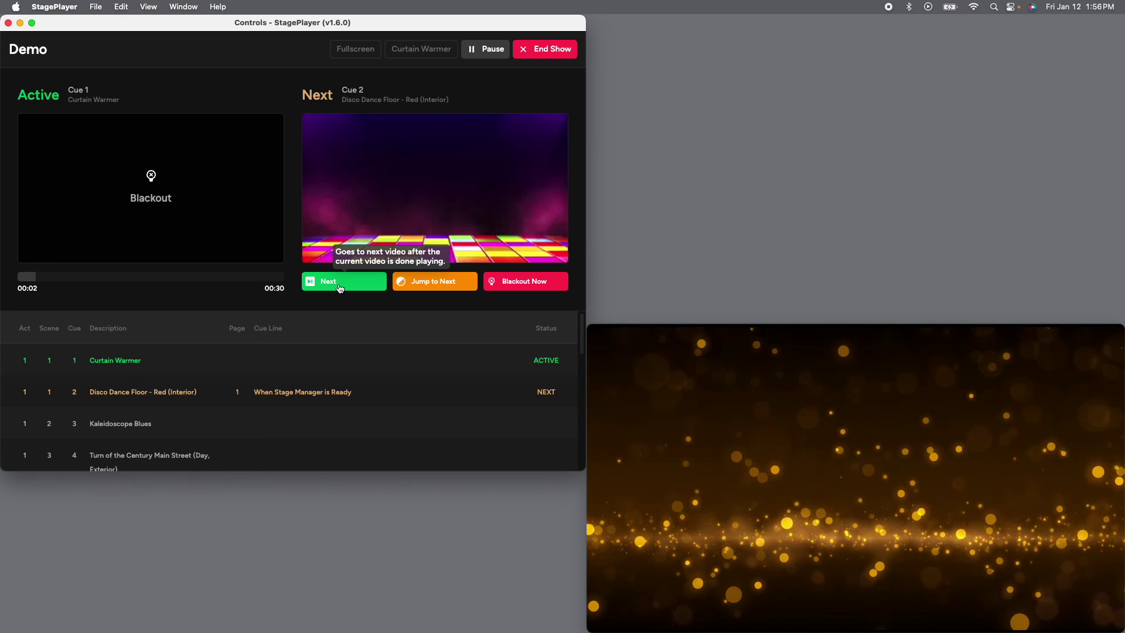
{"action": "left_click", "coordinate": [427, 281]}
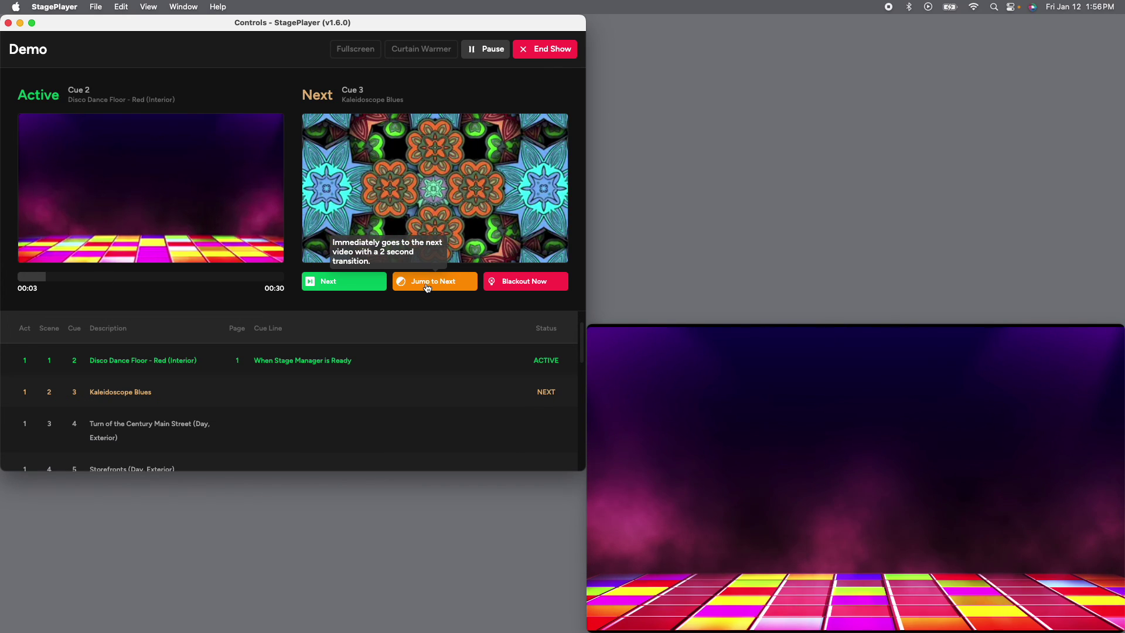
Jump to cue 15, Disco Dance Floor - Red (Interior), making it the active cue
{"action": "scroll", "coordinate": [304, 385], "scroll_direction": "down", "scroll_amount": 10}
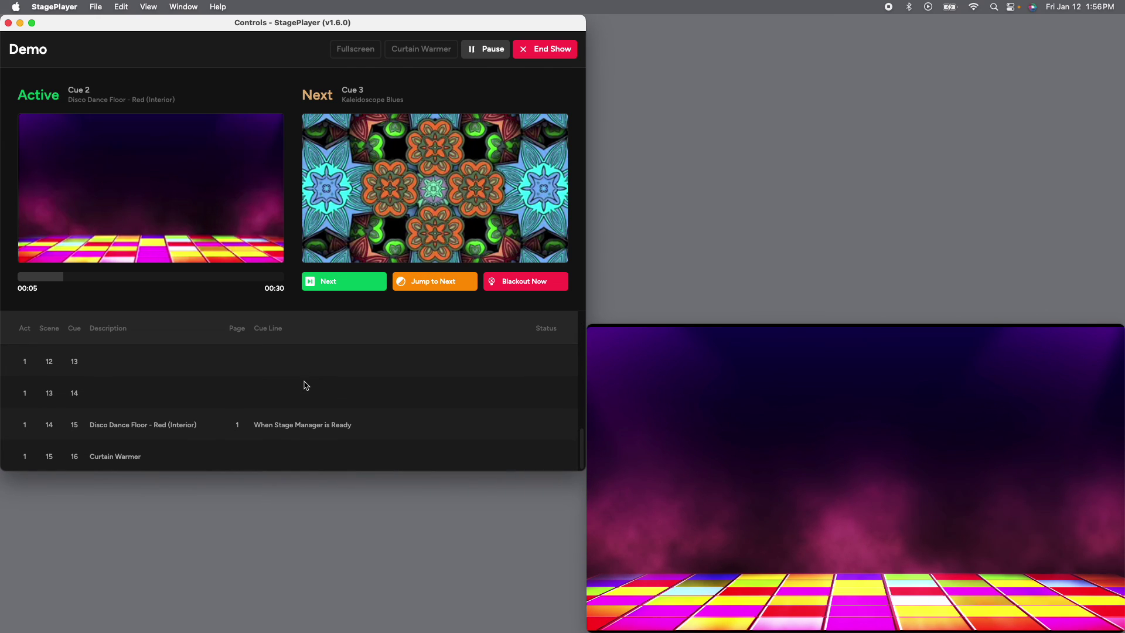
{"action": "left_click", "coordinate": [216, 428]}
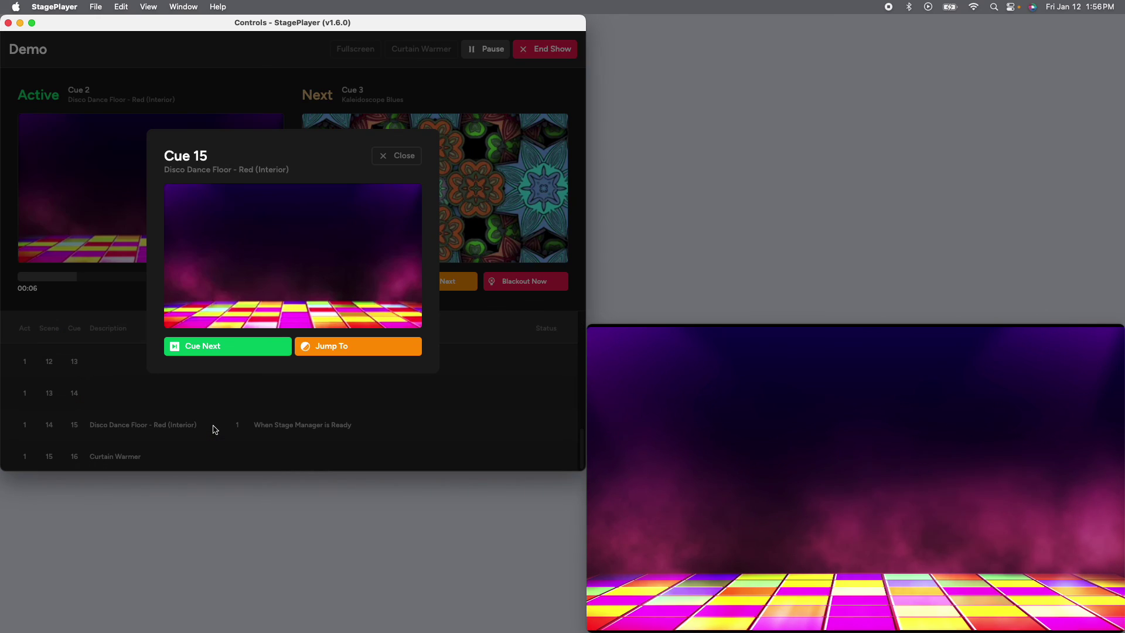
{"action": "left_click", "coordinate": [328, 351]}
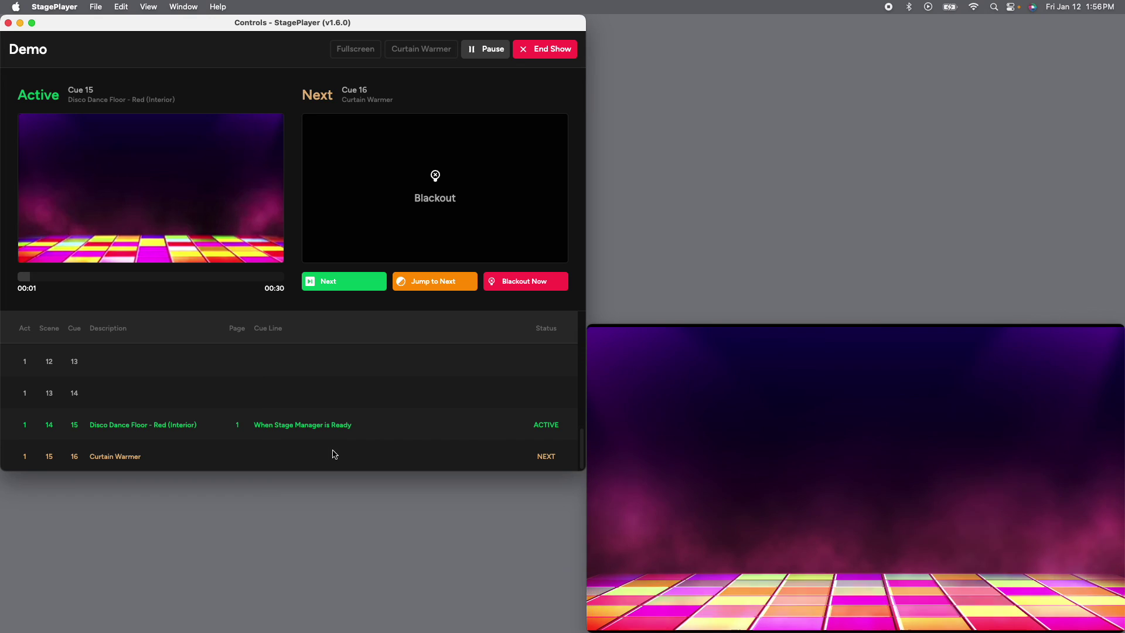
{"action": "scroll", "coordinate": [239, 433], "scroll_direction": "up", "scroll_amount": 10}
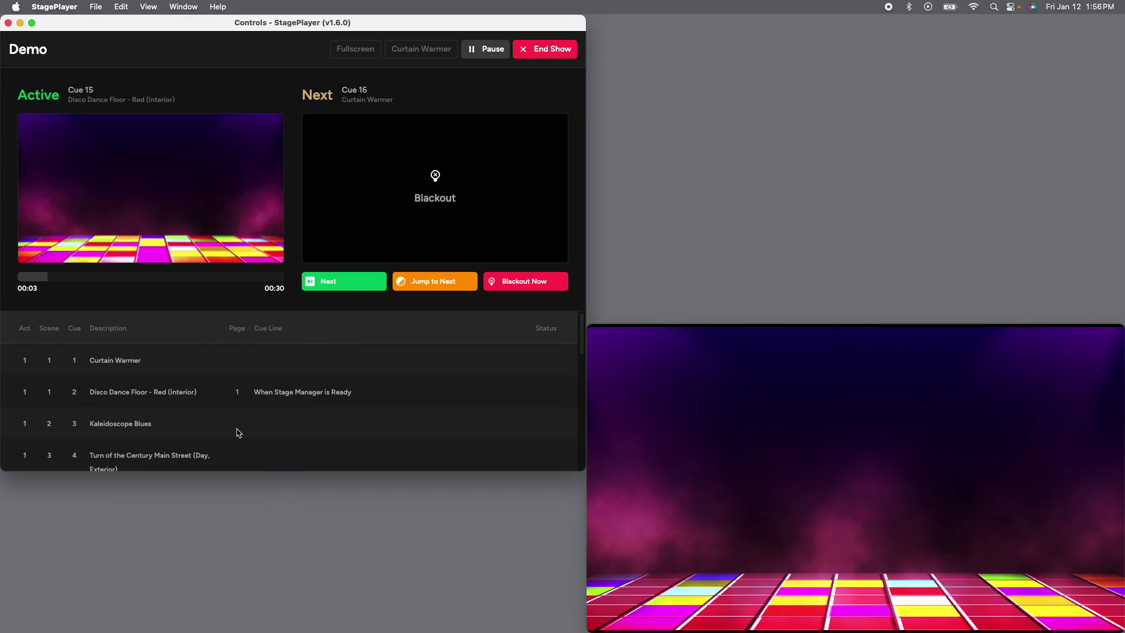